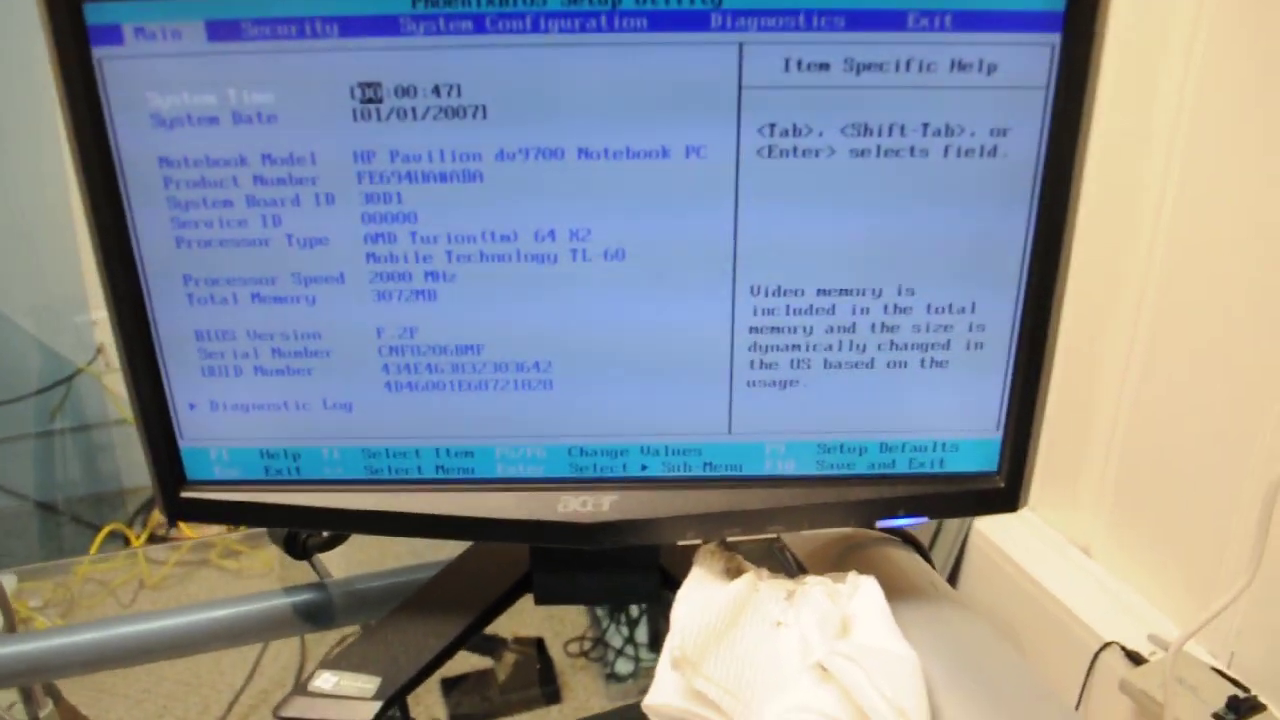
key("Down")
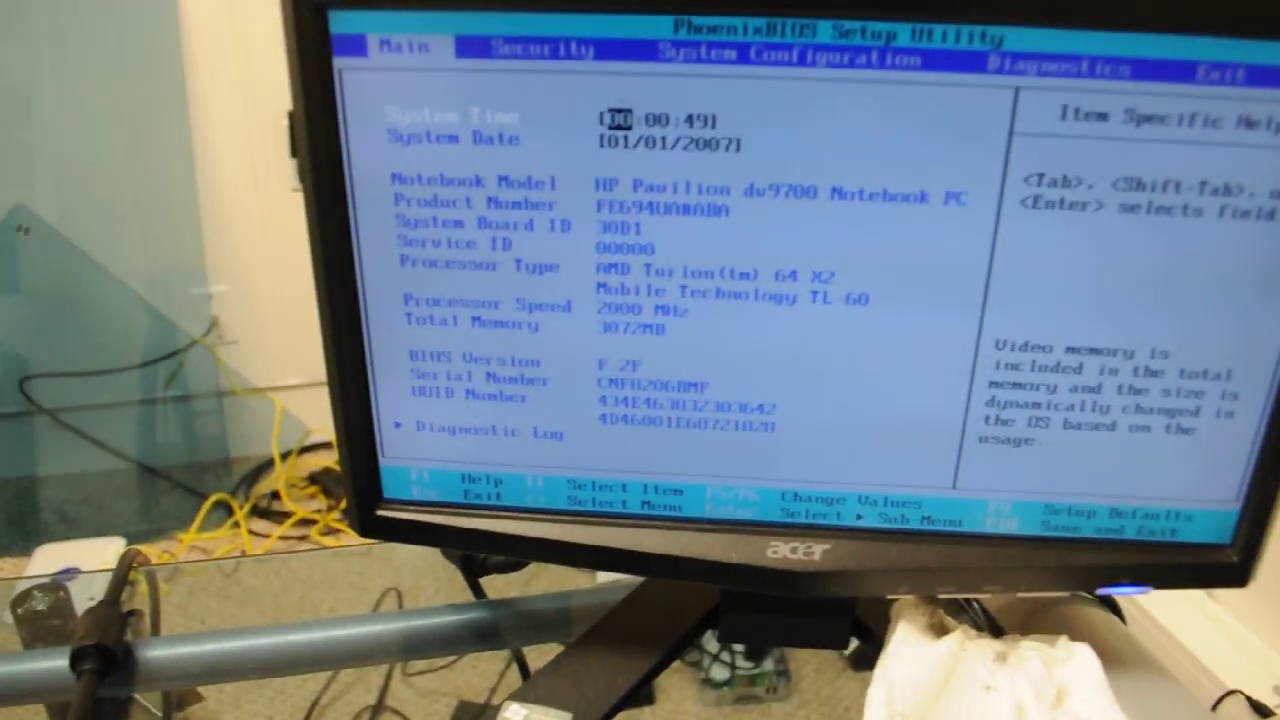